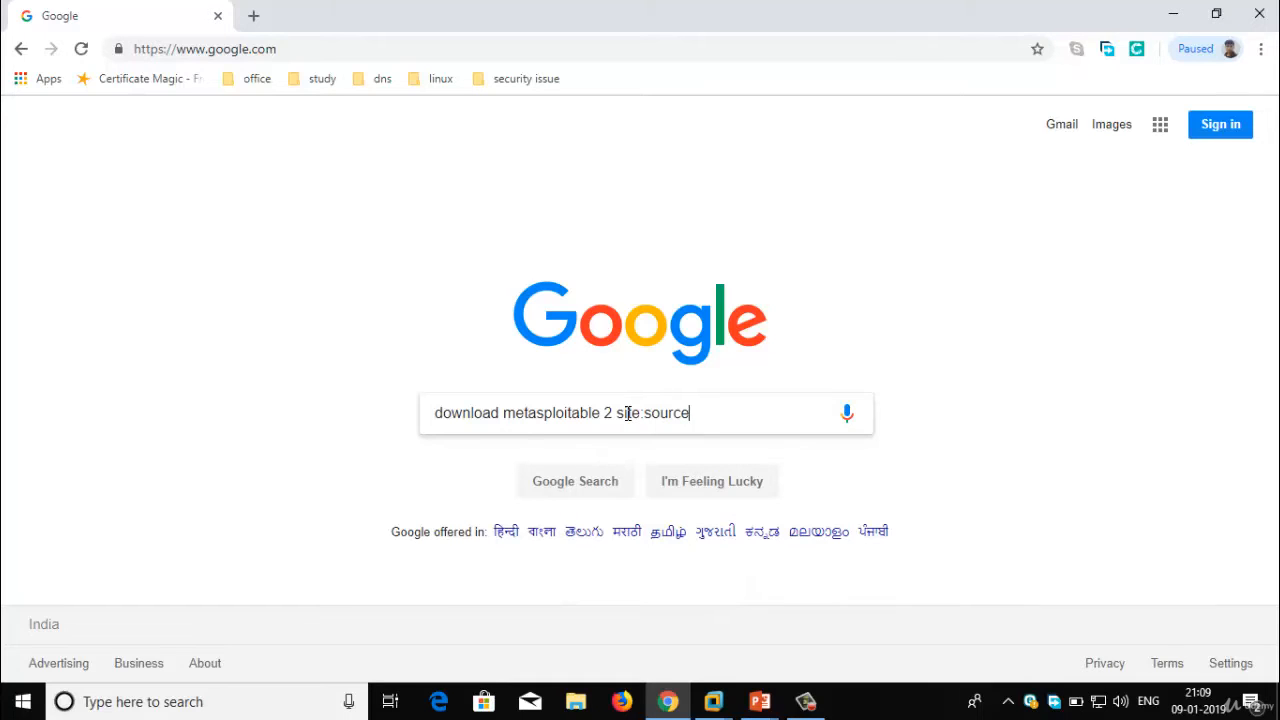
Search Google for 'download metasploitable 2 site:sourceforge.net'
{"action": "type", "text": "forgene"}
{"action": "key", "text": "BackSpace"}
{"action": "type", "text": ".net"}
{"action": "key", "text": "Return"}
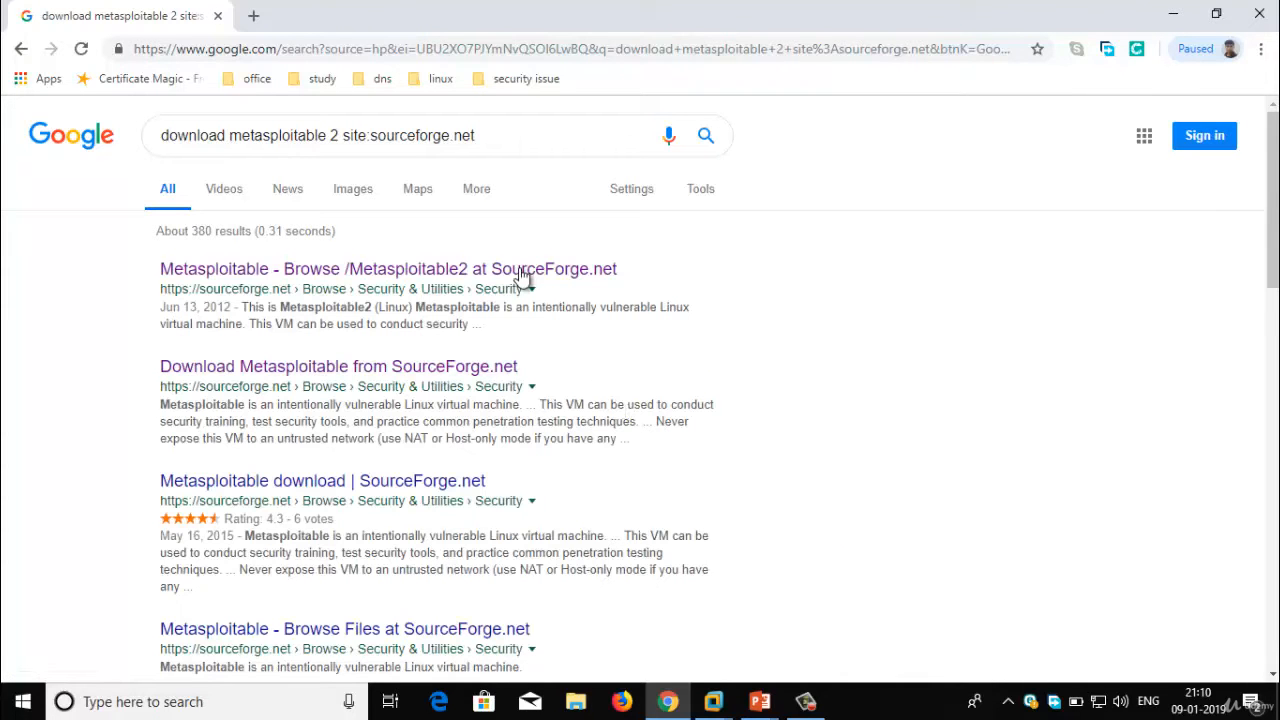
Open the SourceForge Metasploitable2 files page and download metasploitable-linux-2.0.0.zip
{"action": "left_click", "coordinate": [418, 278]}
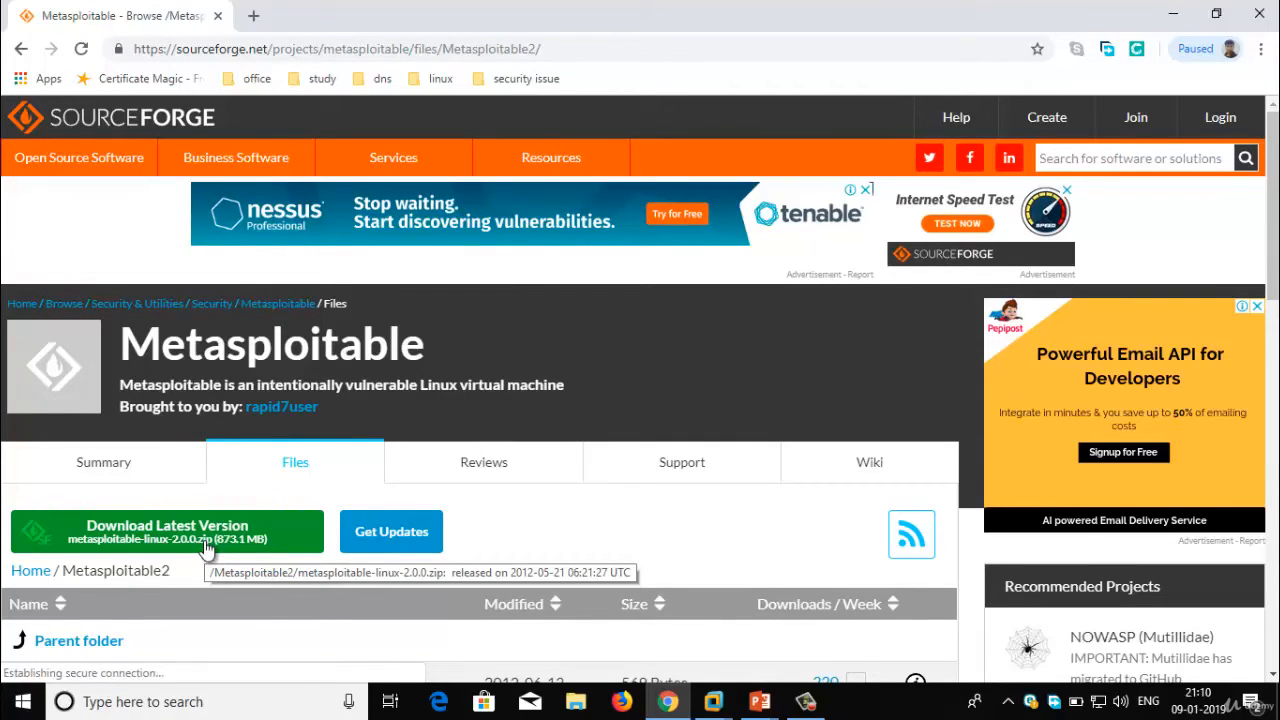
{"action": "left_click", "coordinate": [189, 543]}
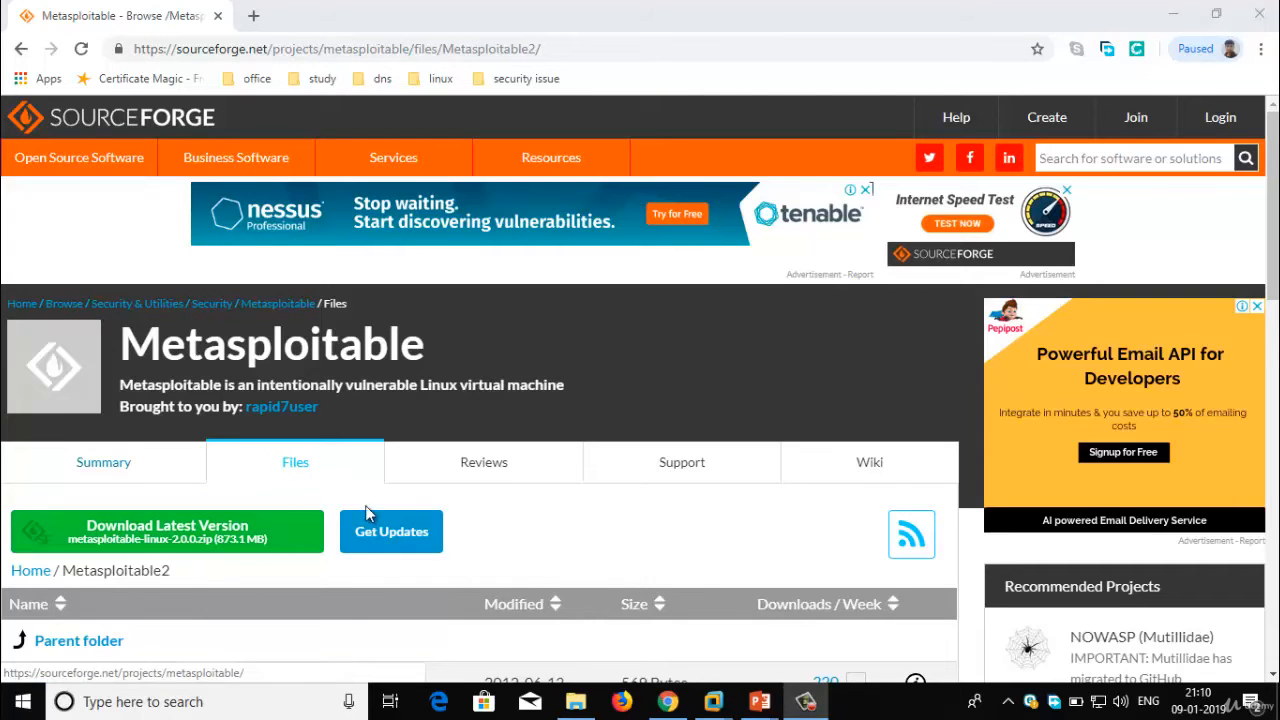
{"action": "left_click_drag", "start_coordinate": [1279, 82], "coordinate": [428, 143]}
Extract metasploitable-linux-2.0.0.zip on drive D into its own folder, replacing all existing files
{"action": "double_click", "coordinate": [449, 138]}
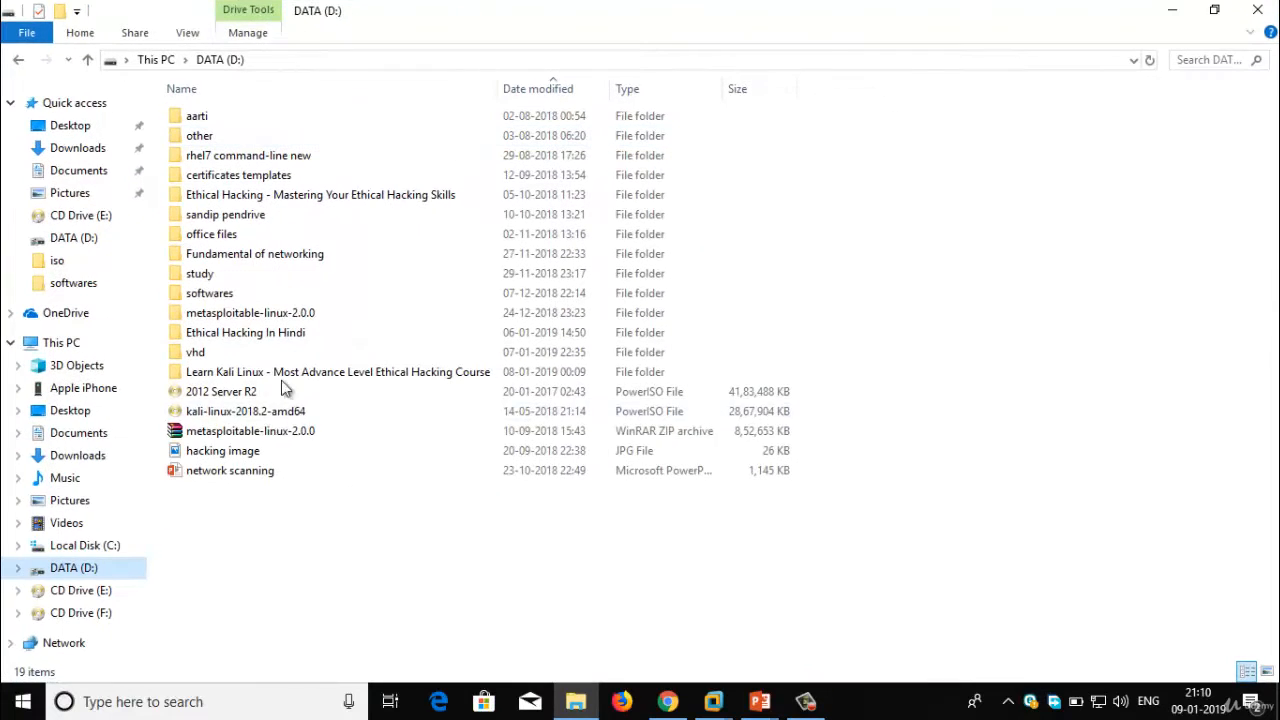
{"action": "left_click", "coordinate": [258, 433]}
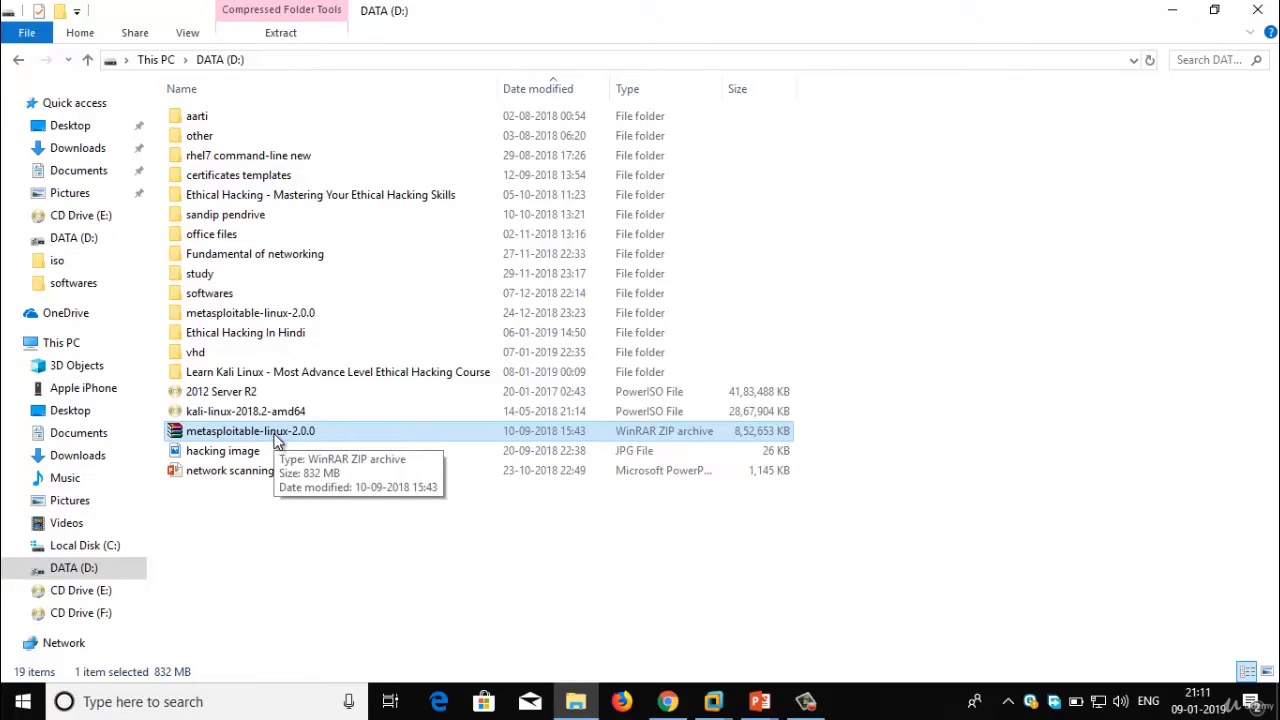
{"action": "right_click", "coordinate": [296, 434]}
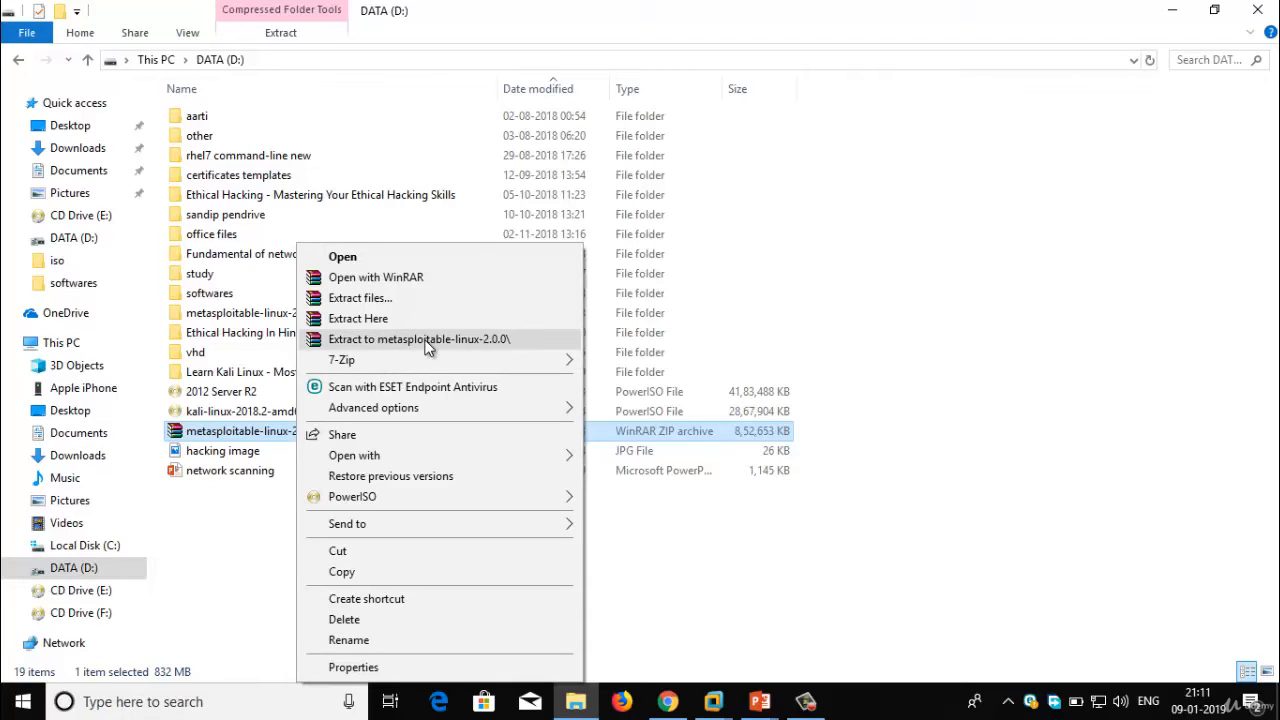
{"action": "left_click", "coordinate": [480, 341]}
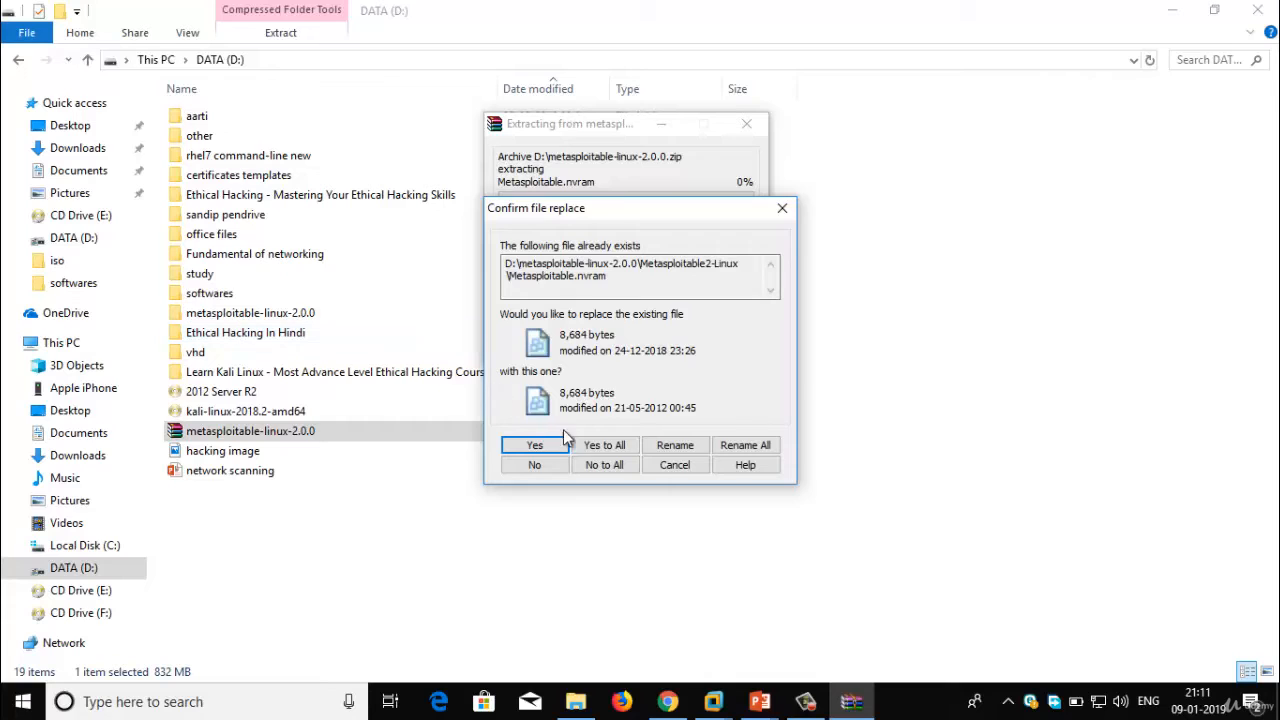
{"action": "left_click", "coordinate": [604, 445]}
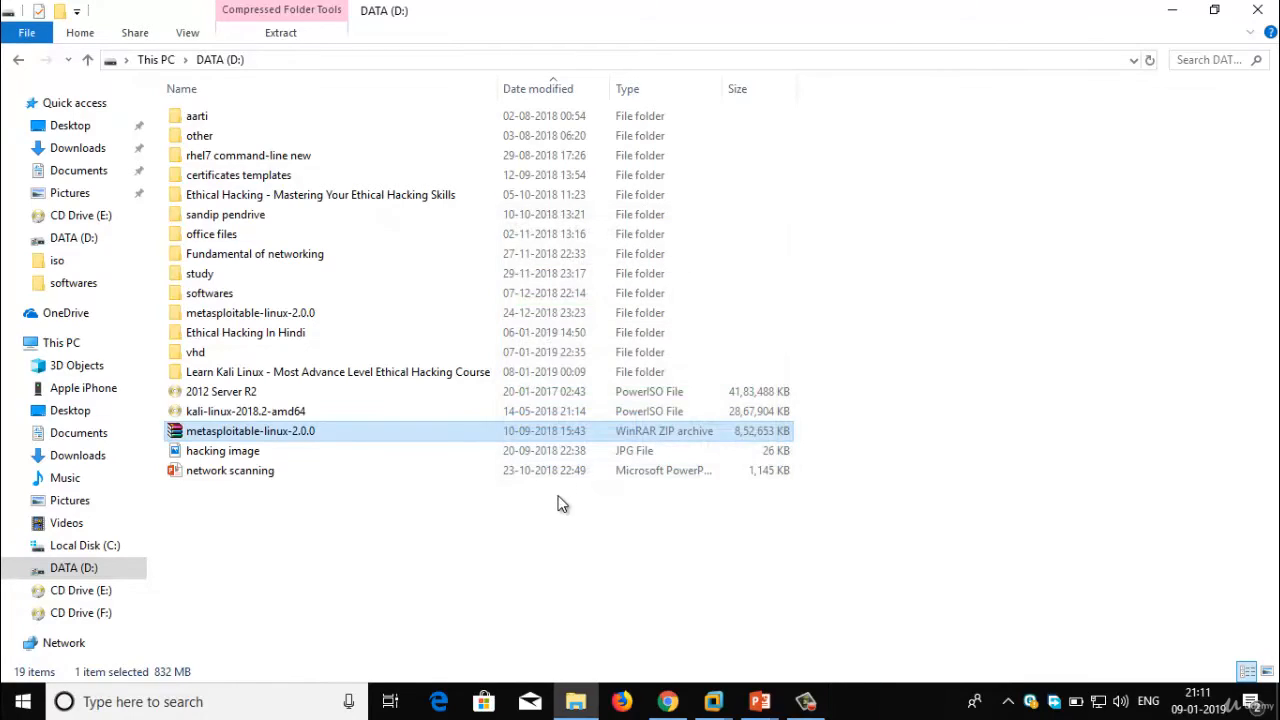
Open the Metasploitable .vmx file from the extracted Metasploitable2-Linux folder in VMware Workstation
{"action": "left_click", "coordinate": [547, 554]}
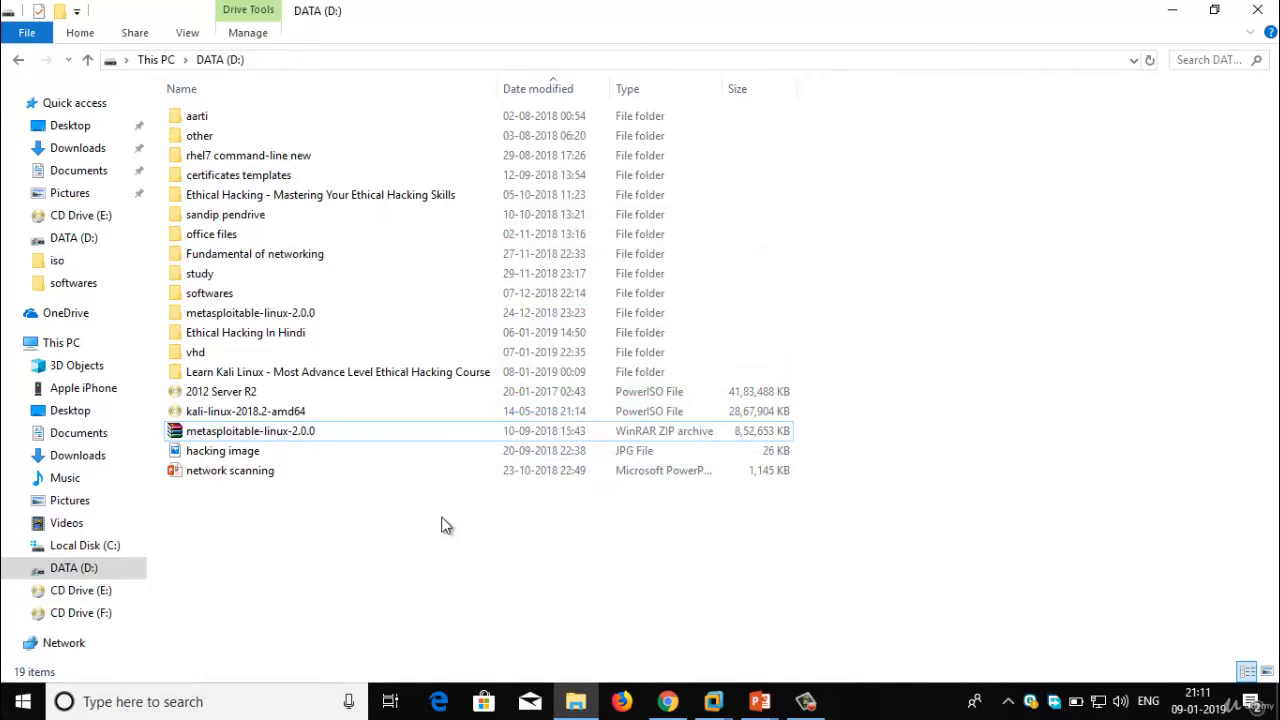
{"action": "double_click", "coordinate": [279, 315]}
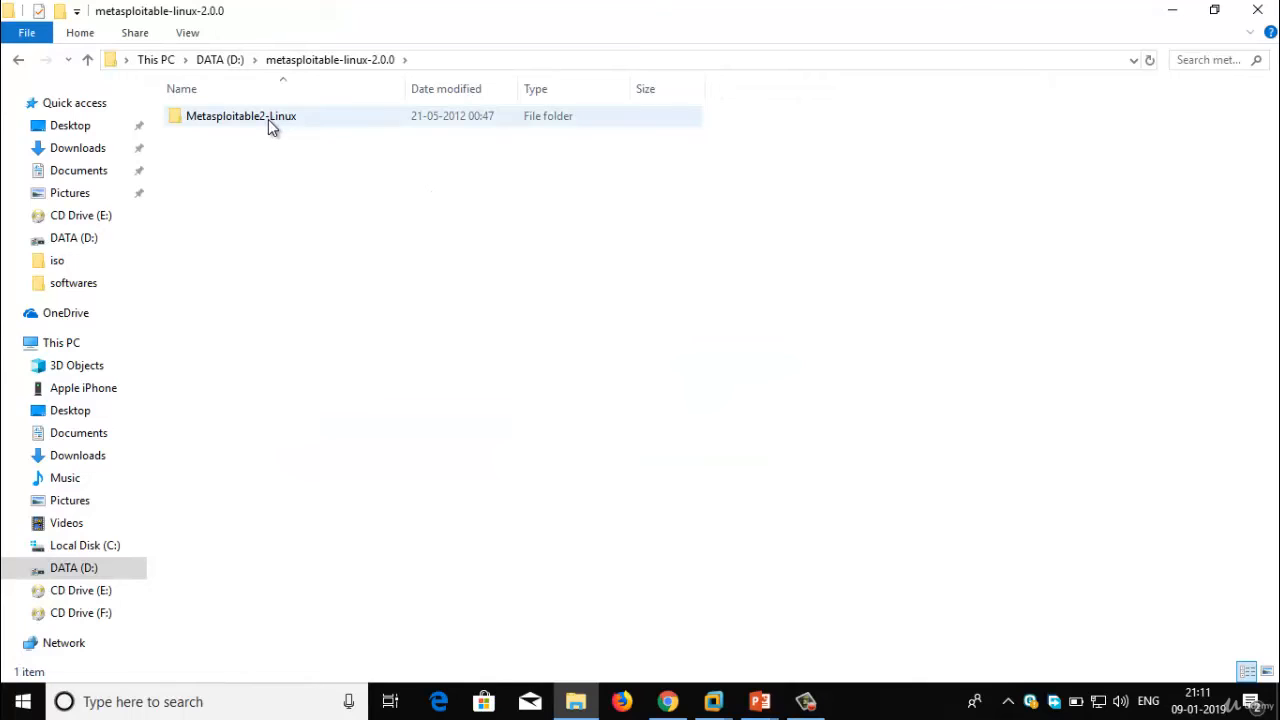
{"action": "double_click", "coordinate": [270, 118]}
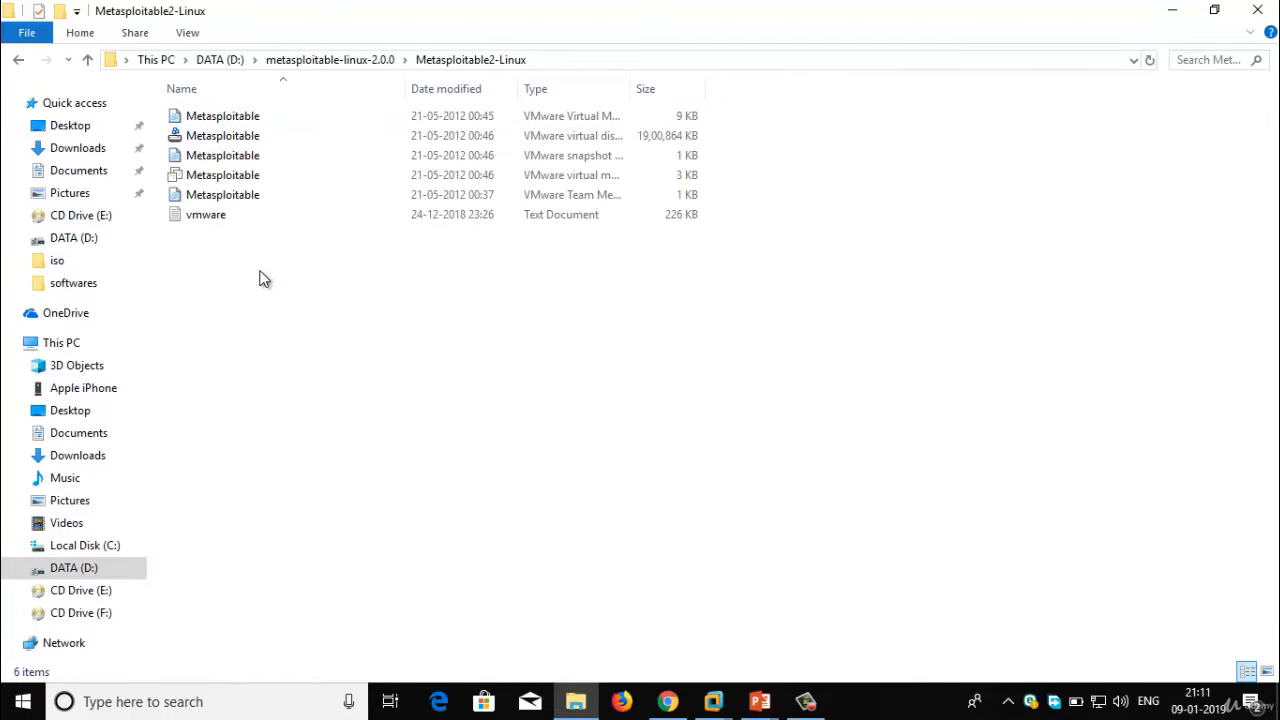
{"action": "double_click", "coordinate": [222, 178]}
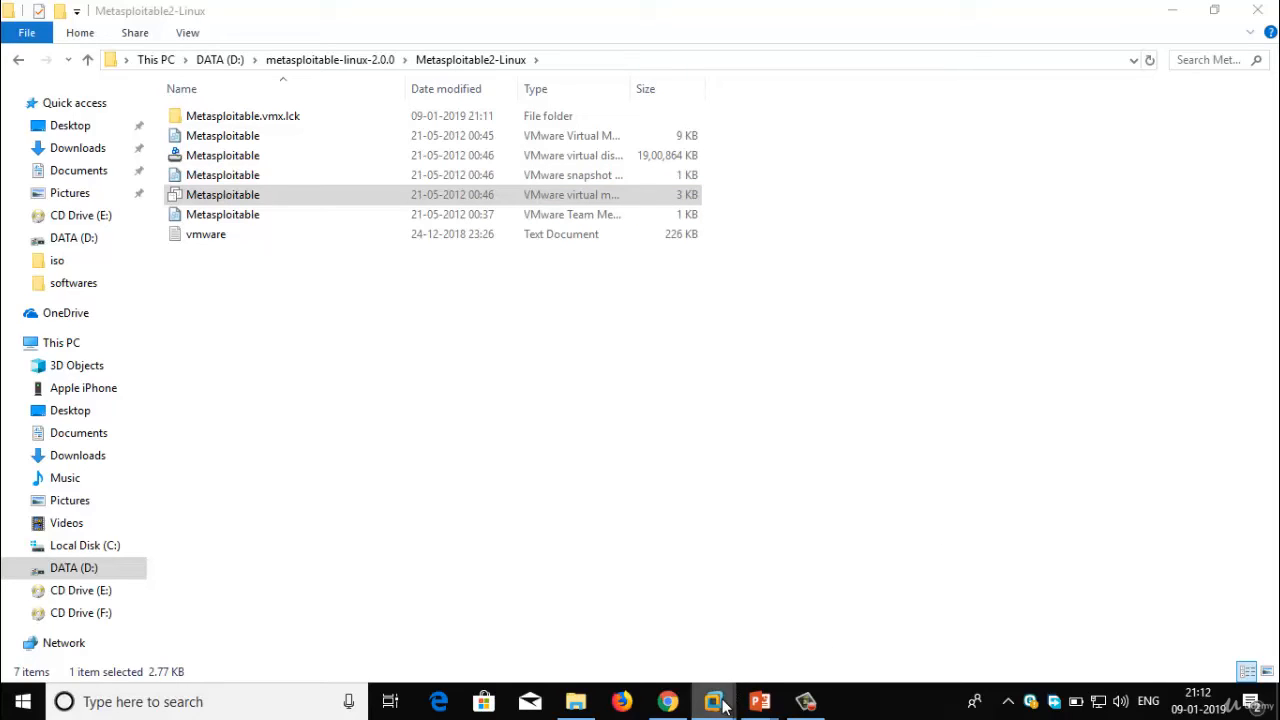
{"action": "mouse_move", "coordinate": [725, 703]}
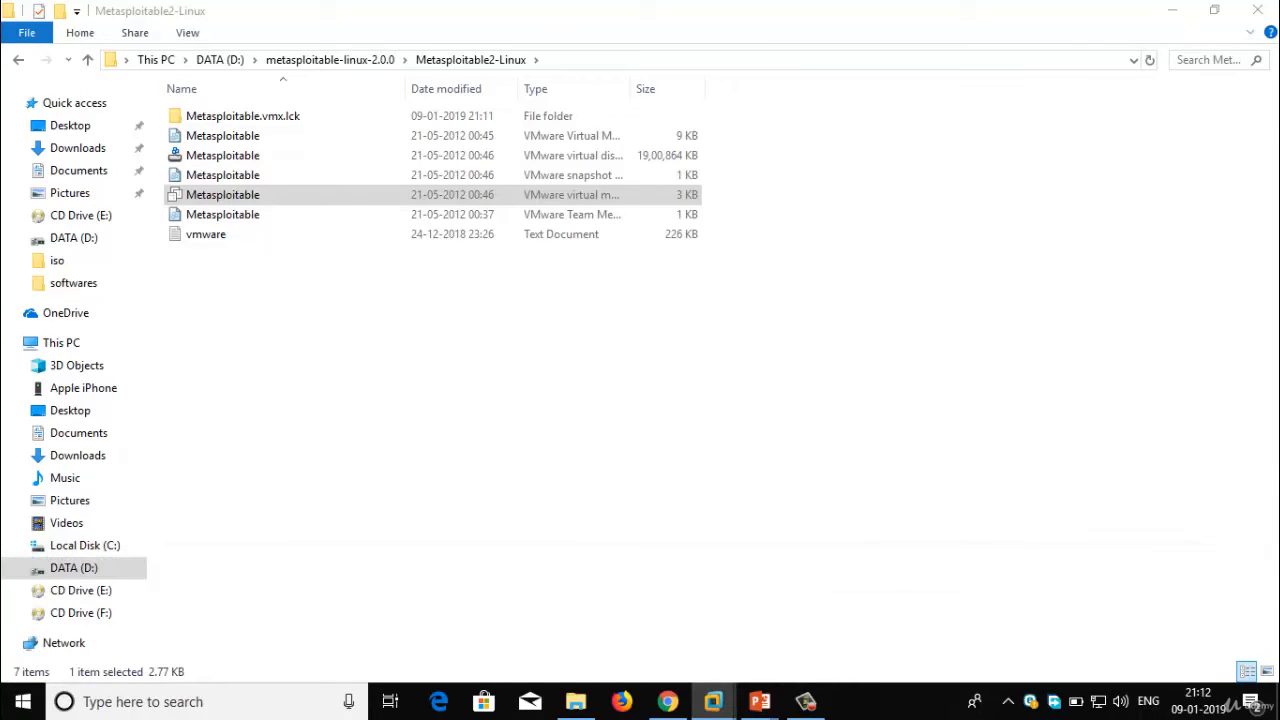
{"action": "left_click_drag", "start_coordinate": [586, 194], "coordinate": [595, 164]}
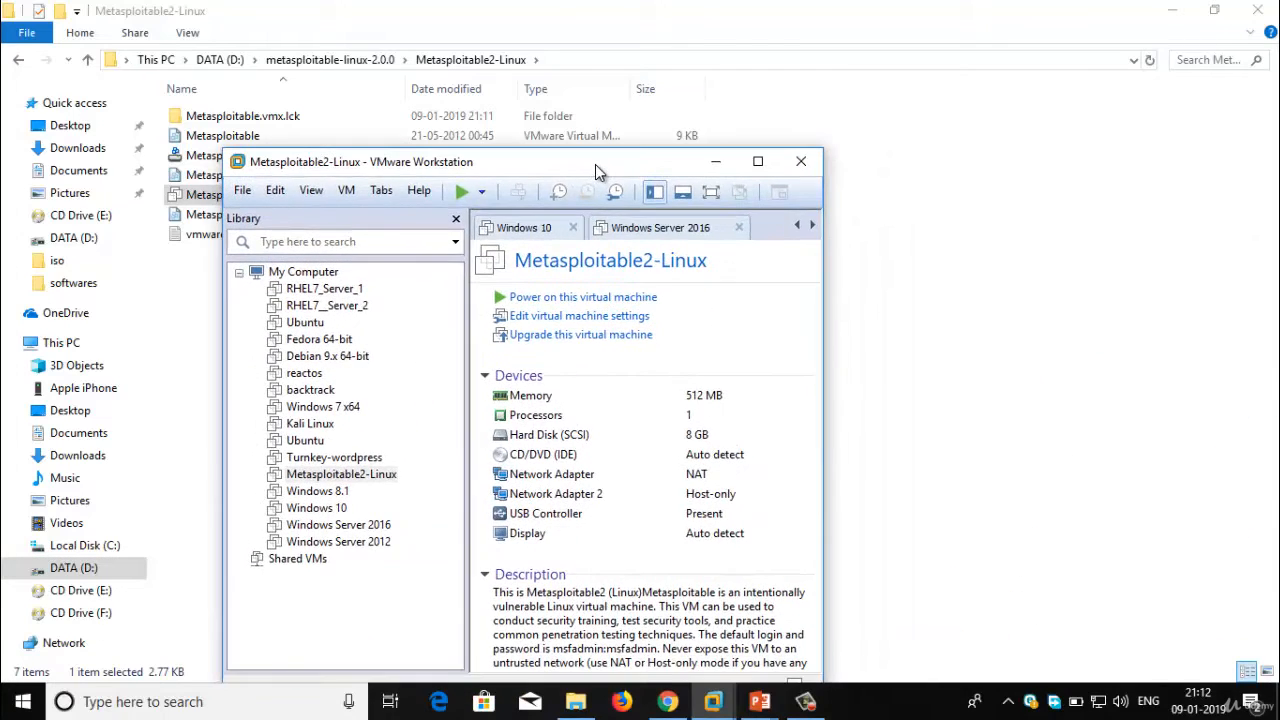
Power on the Metasploitable2-Linux VM, answering 'I Moved It' to the moved-or-copied question
{"action": "double_click", "coordinate": [595, 164]}
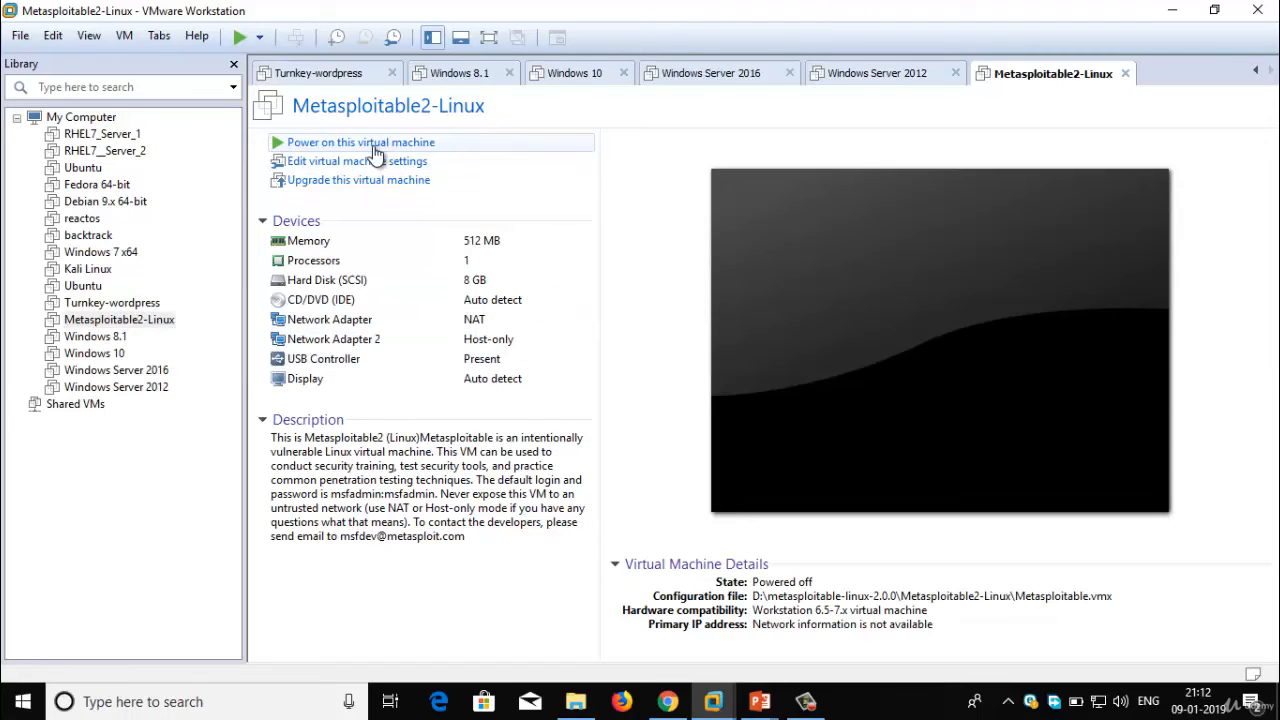
{"action": "left_click", "coordinate": [445, 148]}
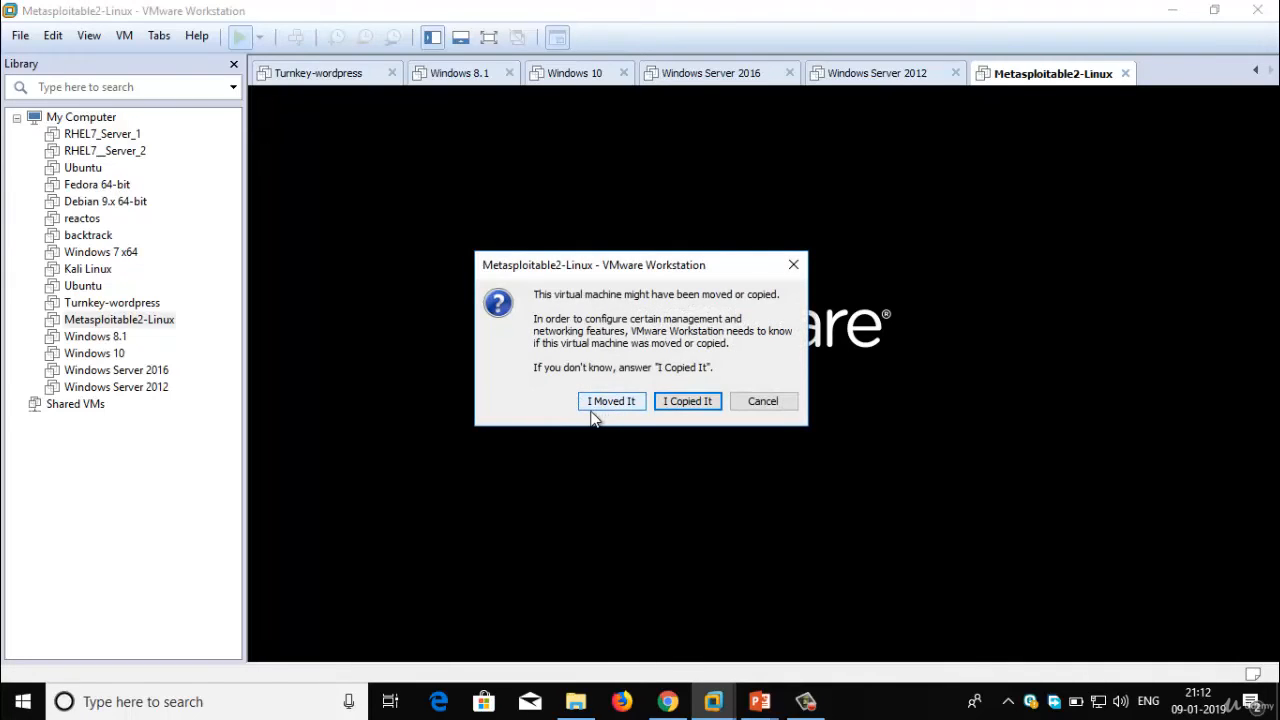
{"action": "left_click", "coordinate": [600, 404]}
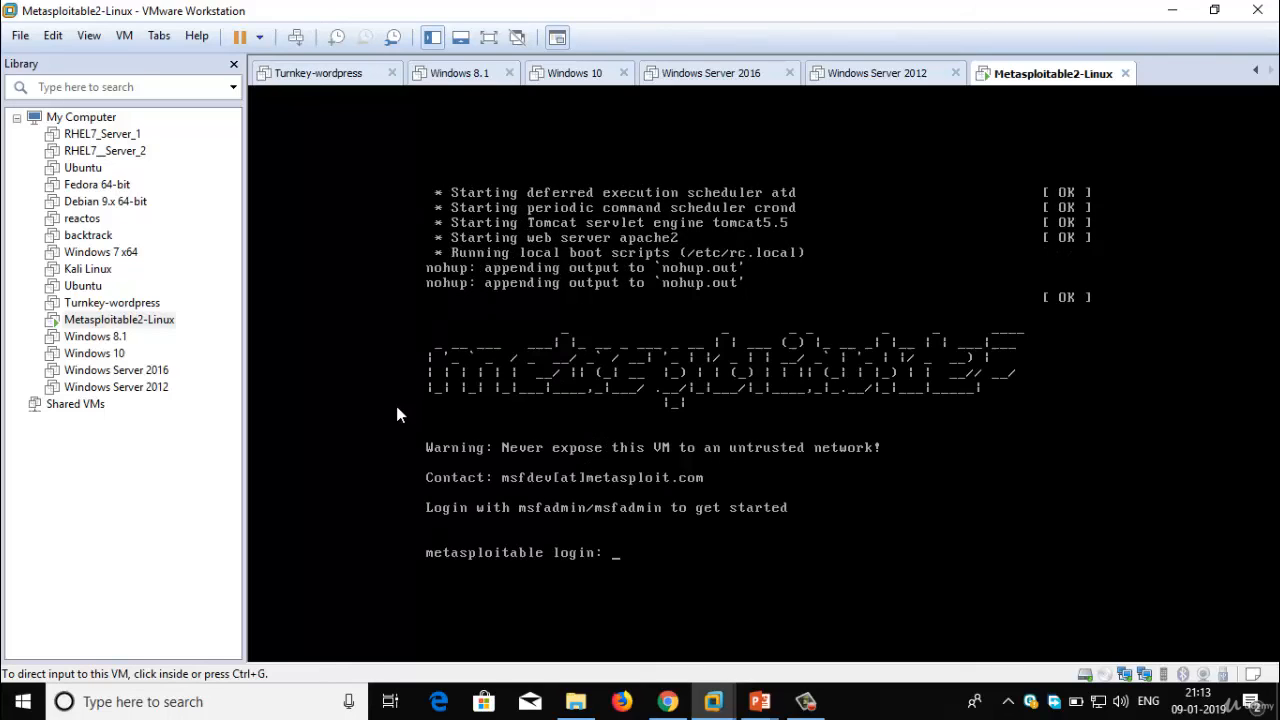
Log in at the Metasploitable console with the default username and password
{"action": "left_click", "coordinate": [426, 446]}
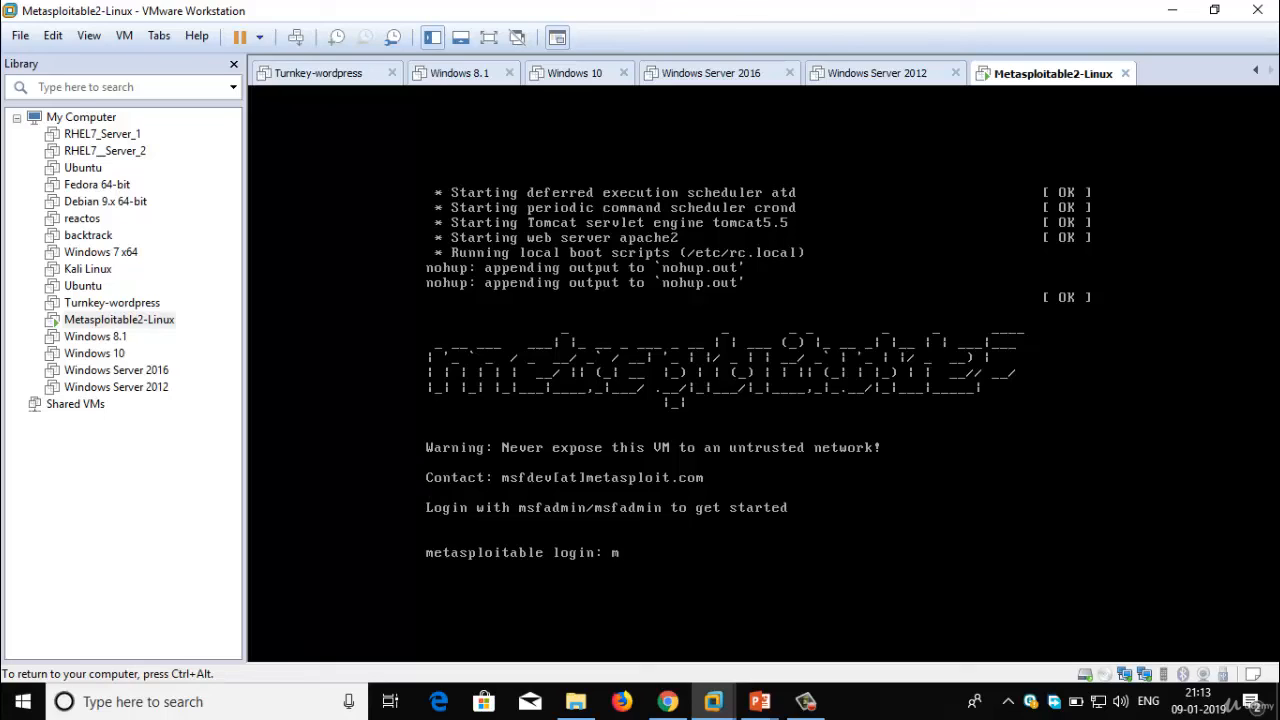
{"action": "type", "text": "msfadmin"}
{"action": "key", "text": "Return"}
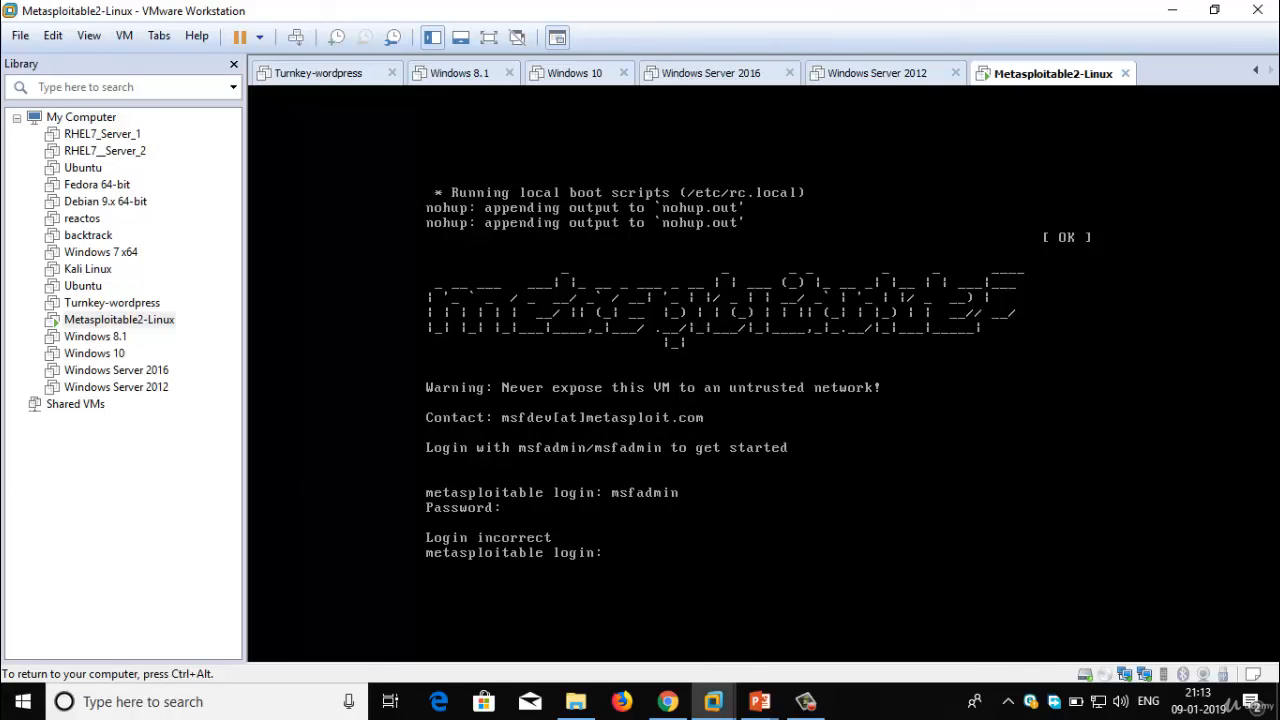
{"action": "type", "text": "admin"}
{"action": "key", "text": "Return"}
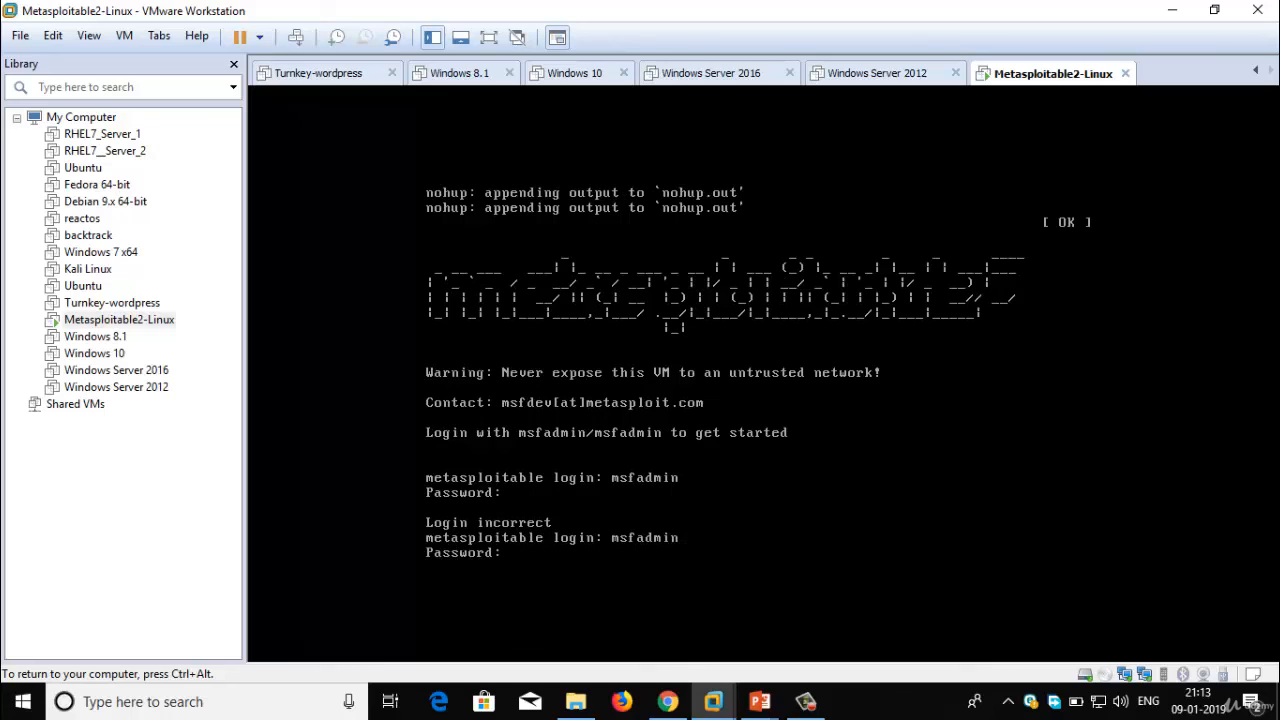
{"action": "key", "text": "Return"}
{"action": "key", "text": "Return"}
{"action": "key", "text": "Return"}
{"action": "key", "text": "Return"}
{"action": "key", "text": "Return"}
{"action": "key", "text": "Return"}
{"action": "key", "text": "Return"}
{"action": "key", "text": "Return"}
{"action": "key", "text": "Return"}
{"action": "key", "text": "Return"}
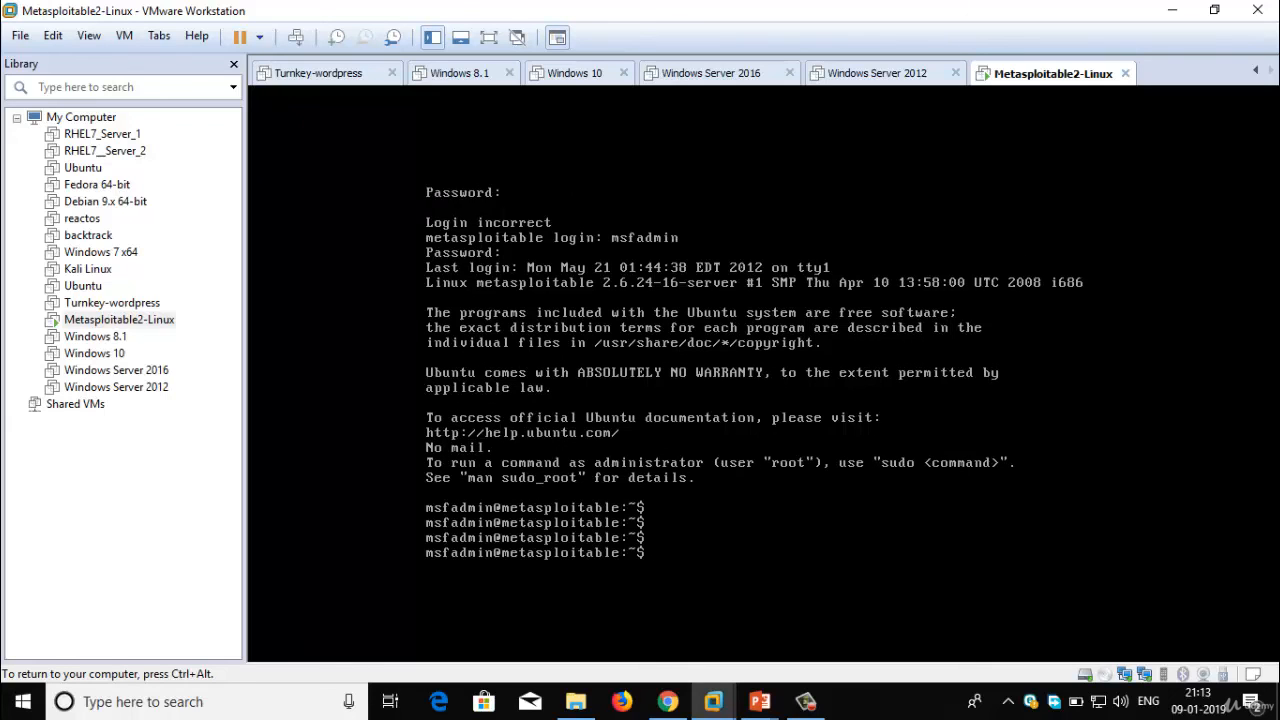